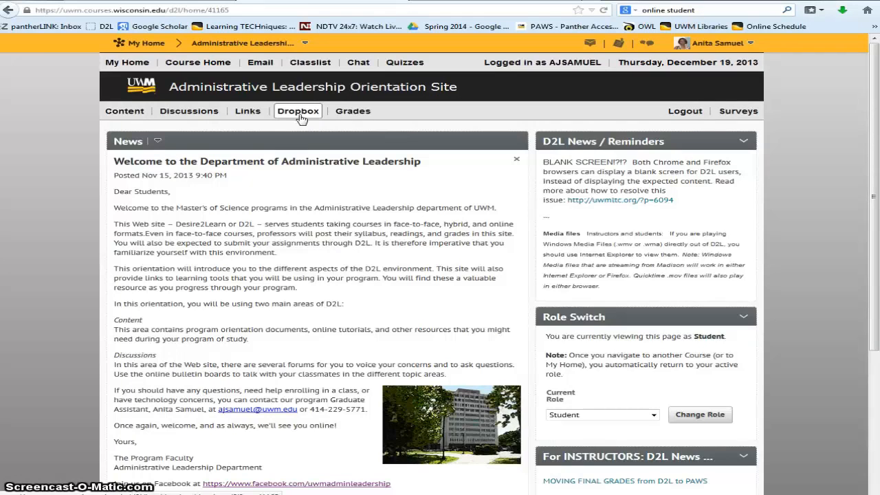
Submit BOOK REVIEW 1.pdf from the Desktop to the Dropbox Test Folder and finish the submission
{"action": "left_click", "coordinate": [300, 116]}
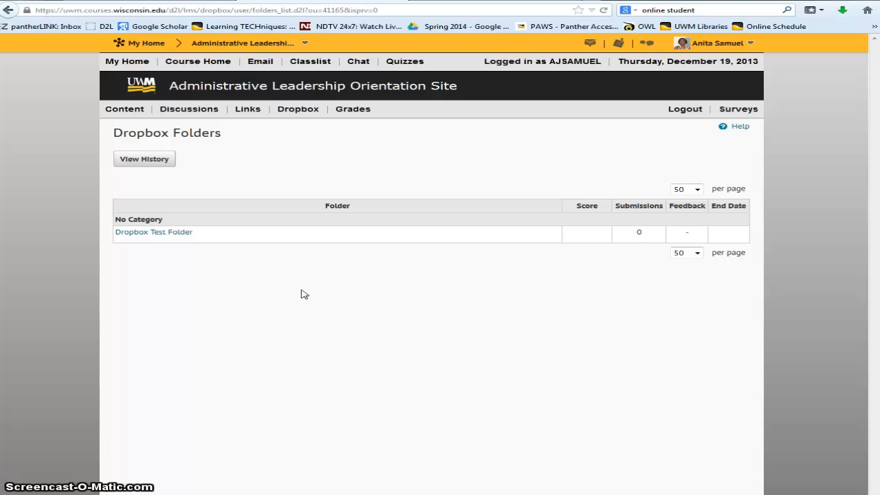
{"action": "left_click", "coordinate": [188, 234]}
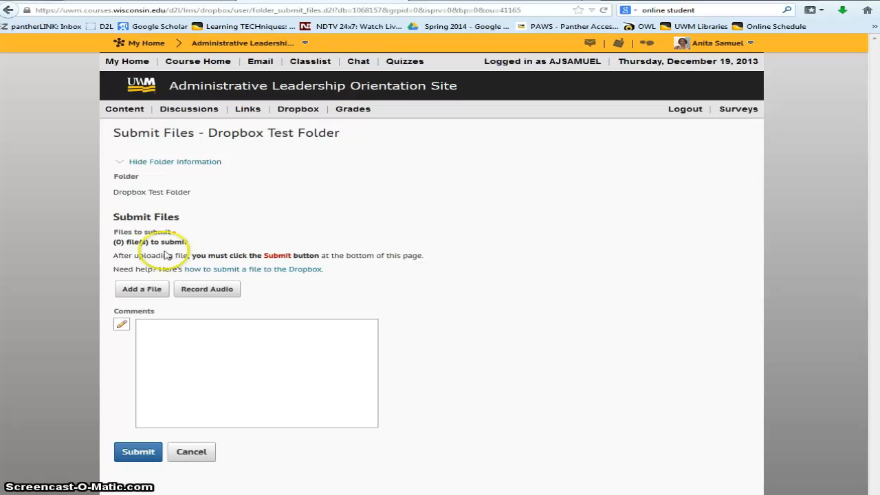
{"action": "left_click", "coordinate": [154, 290]}
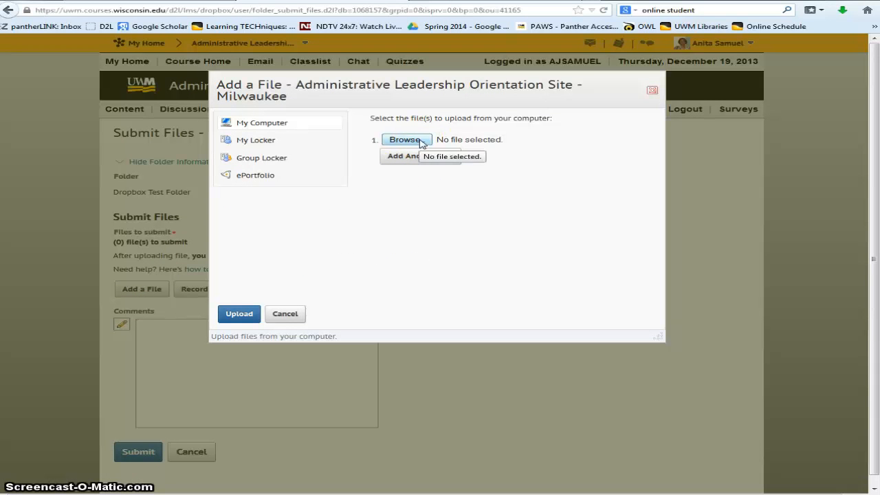
{"action": "left_click", "coordinate": [406, 140]}
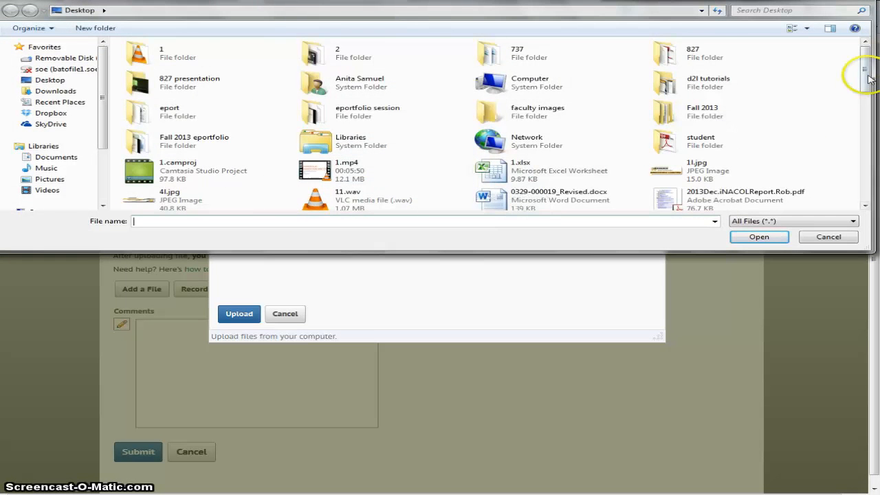
{"action": "left_click_drag", "start_coordinate": [868, 79], "coordinate": [865, 118]}
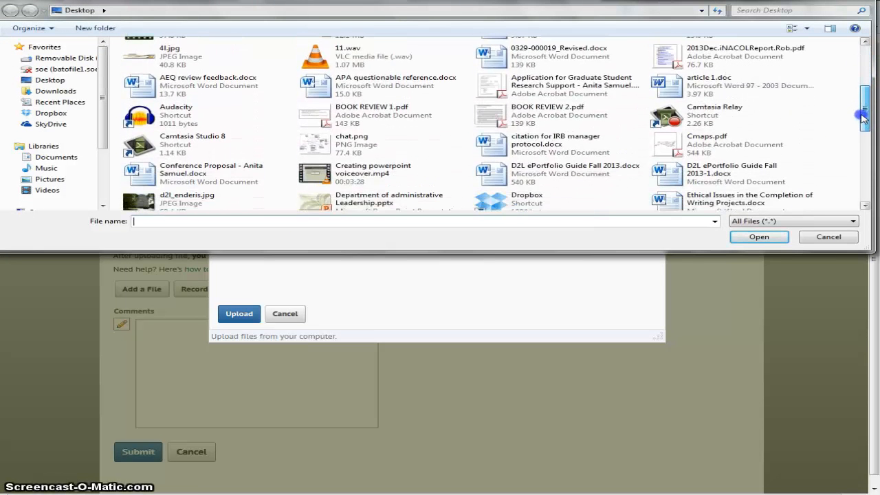
{"action": "left_click", "coordinate": [421, 114]}
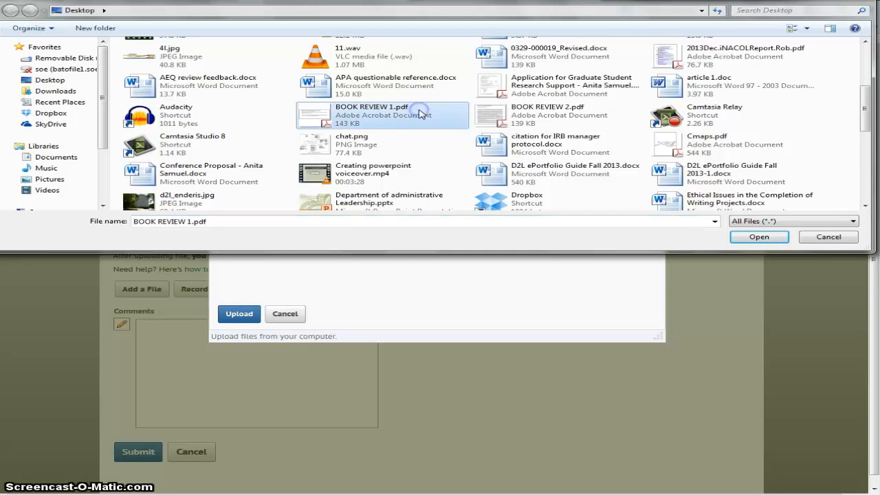
{"action": "left_click", "coordinate": [748, 242]}
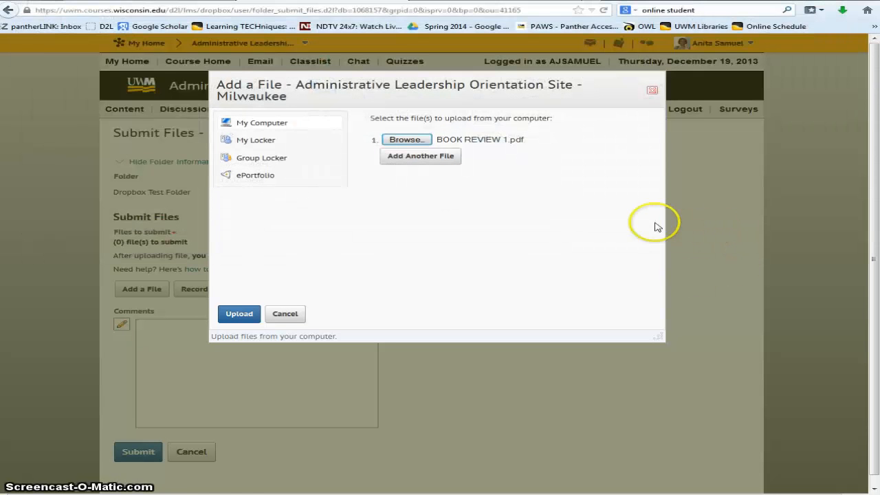
{"action": "left_click", "coordinate": [233, 315]}
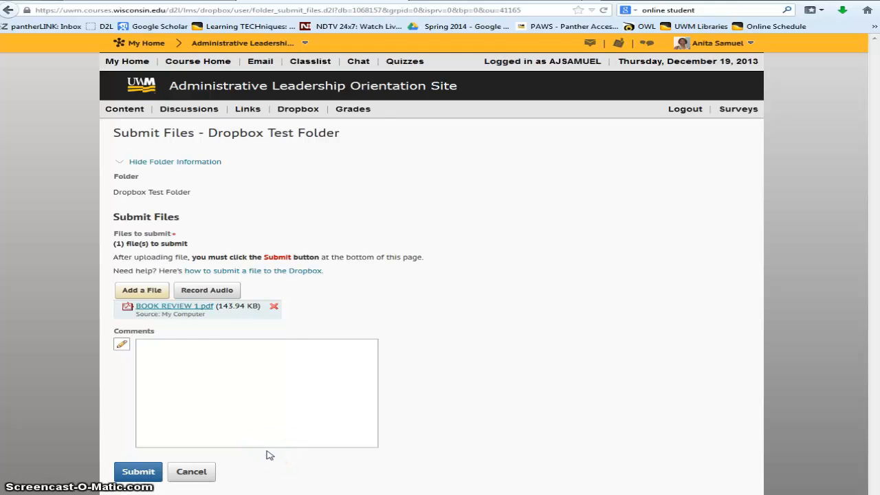
{"action": "left_click", "coordinate": [151, 475]}
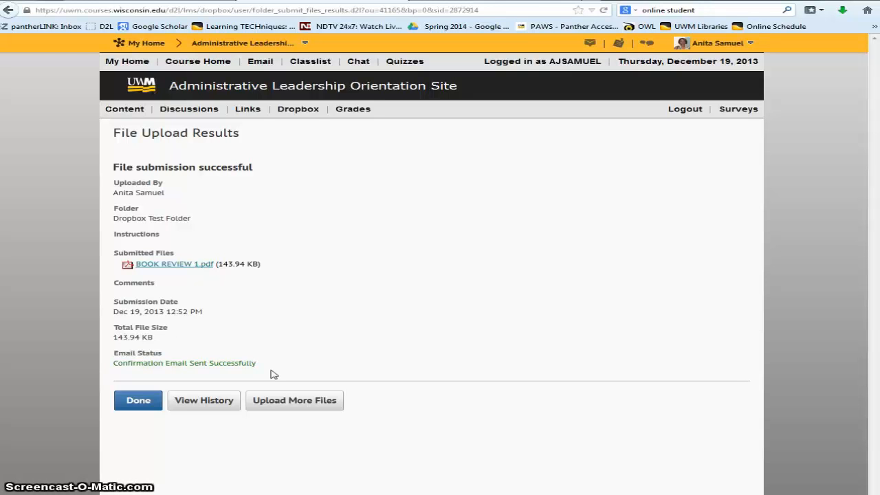
{"action": "left_click", "coordinate": [140, 401]}
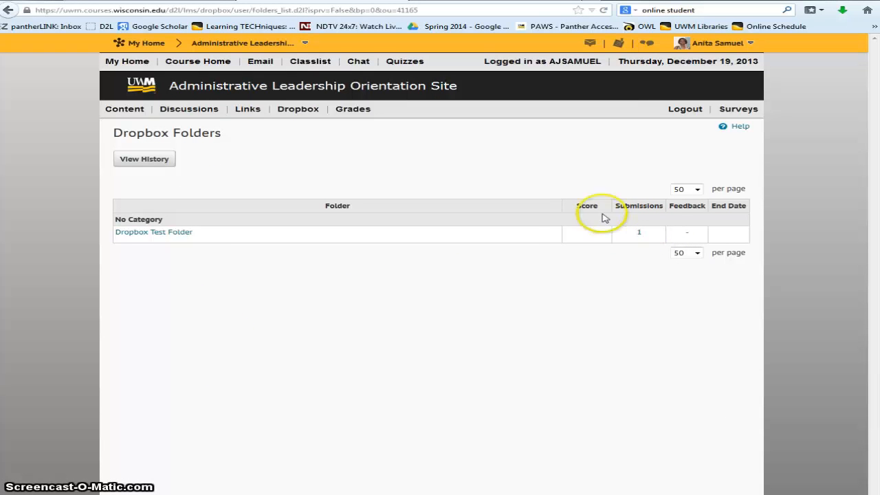
Attach BOOK REVIEW 2.pdf from the Desktop to a new submission in the Dropbox Test Folder
{"action": "left_click", "coordinate": [130, 233]}
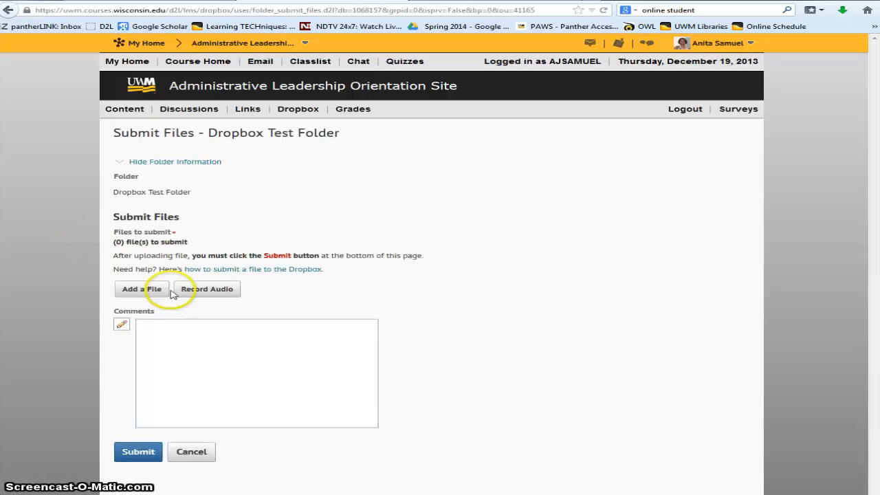
{"action": "left_click", "coordinate": [171, 292]}
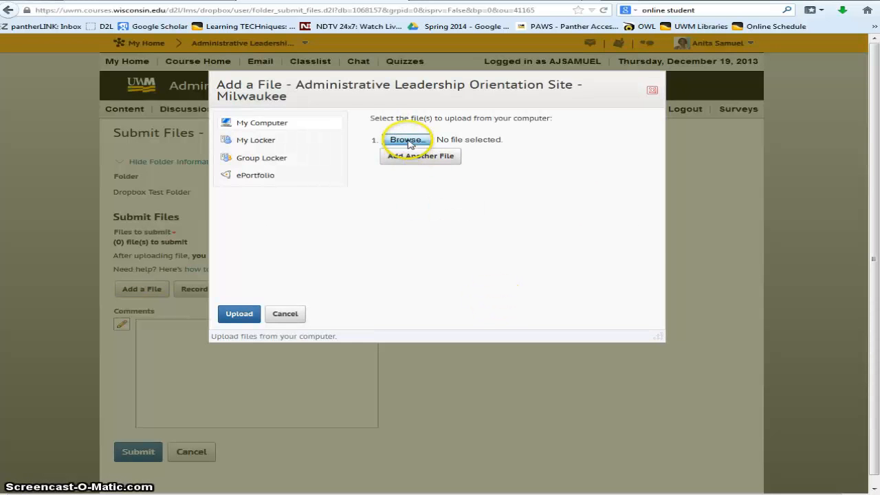
{"action": "left_click", "coordinate": [407, 140]}
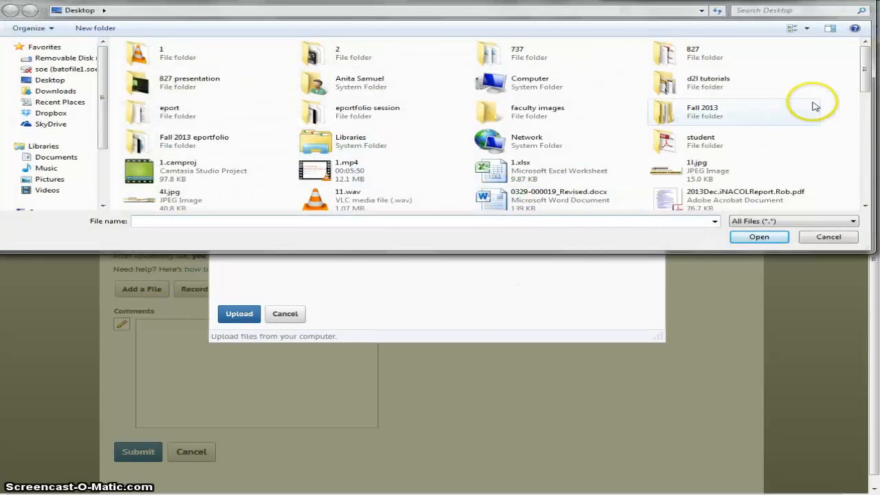
{"action": "left_click_drag", "start_coordinate": [863, 81], "coordinate": [858, 119]}
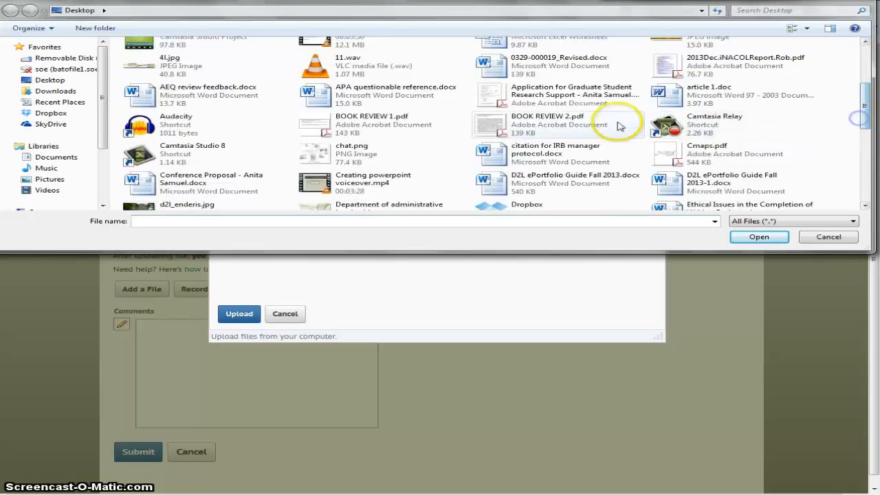
{"action": "left_click", "coordinate": [586, 119]}
{"action": "left_click", "coordinate": [756, 236]}
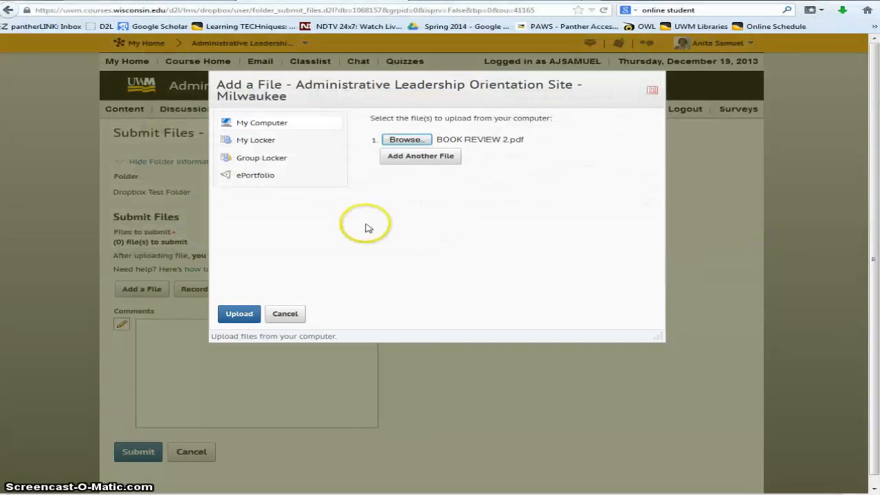
{"action": "left_click", "coordinate": [239, 313]}
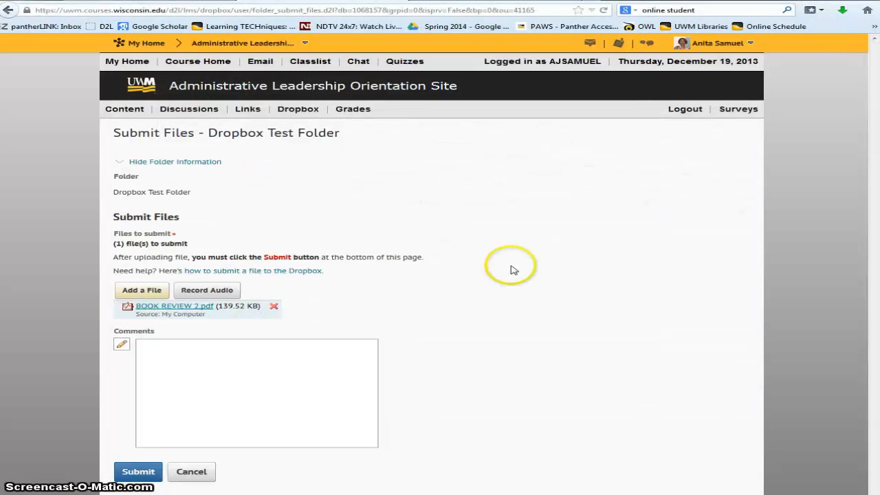
Add the comment "Prof. X, This is the latest version of my assignment. Please ignore the previous submission. Thank you." and submit the file
{"action": "left_click", "coordinate": [244, 411]}
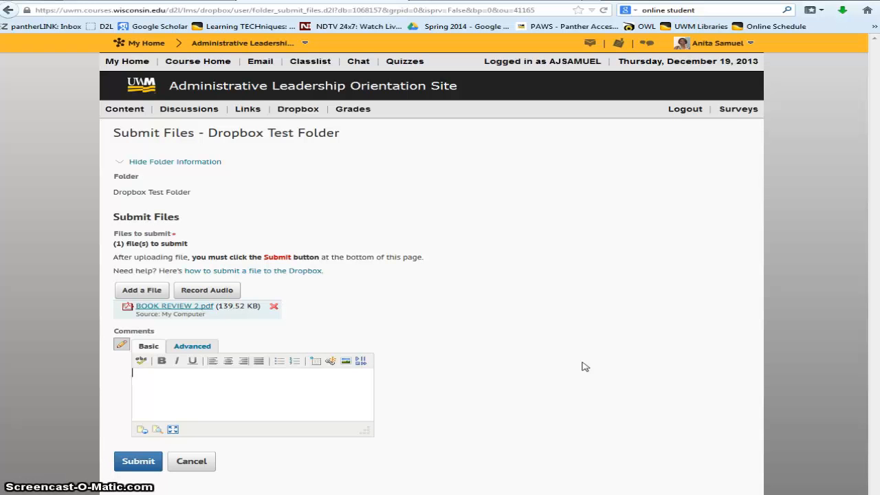
{"action": "type", "text": "Prof. X,"}
{"action": "key", "text": "Return"}
{"action": "type", "text": "This is t"}
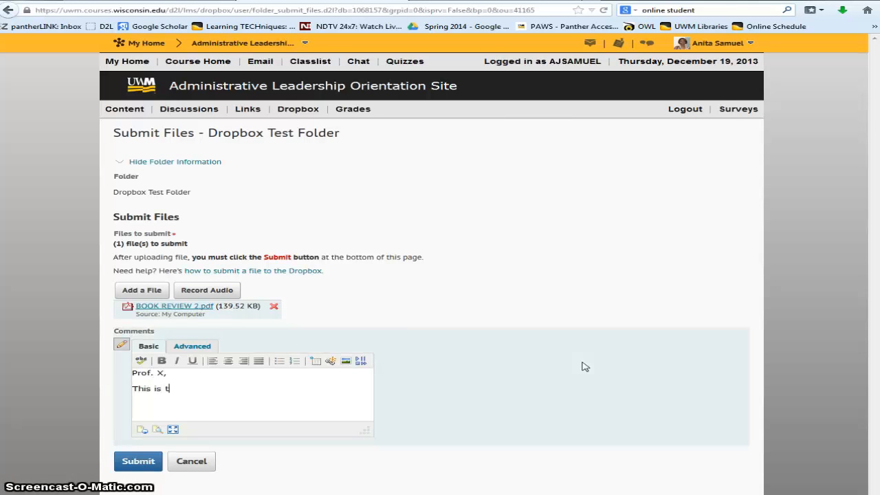
{"action": "type", "text": "he latest version "}
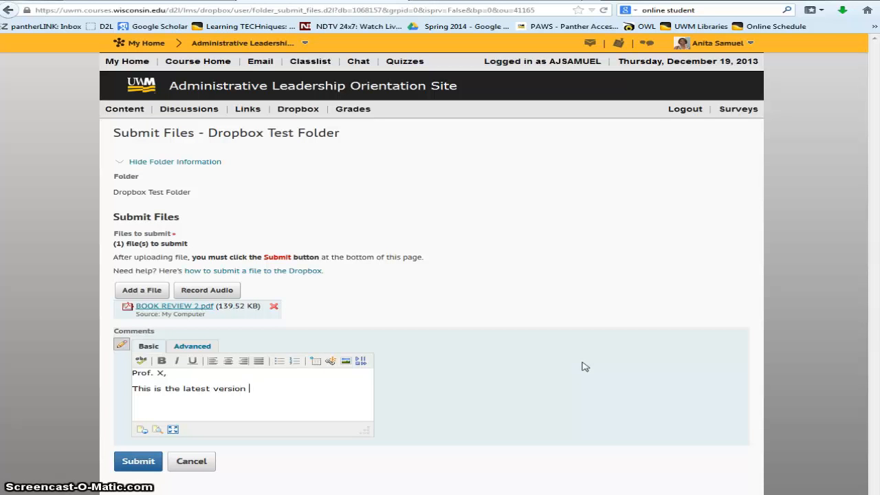
{"action": "type", "text": "of my assi"}
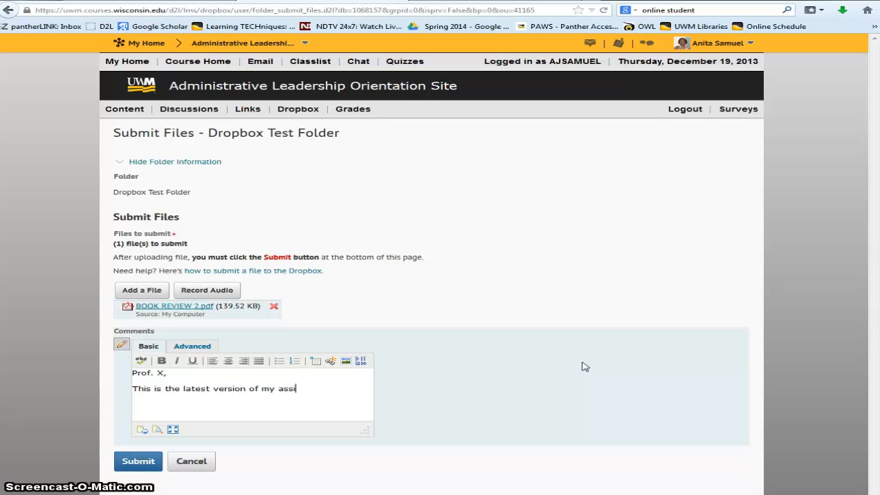
{"action": "type", "text": "gnment. Please ignore the prod"}
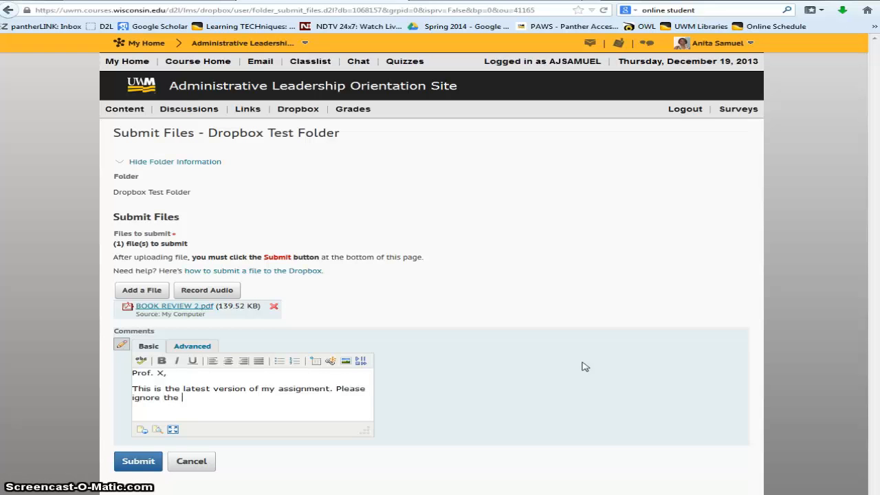
{"action": "key", "text": "BackSpace"}
{"action": "key", "text": "BackSpace"}
{"action": "type", "text": "evious submission."}
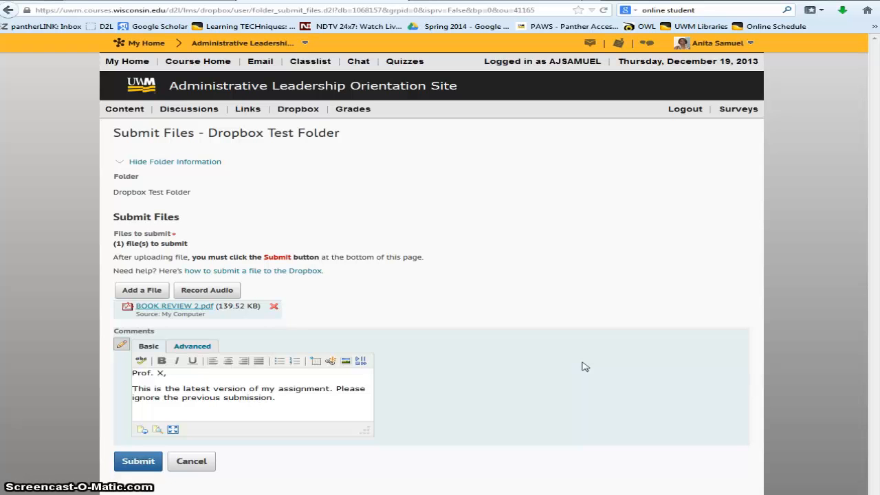
{"action": "key", "text": "Return"}
{"action": "type", "text": "Thank "}
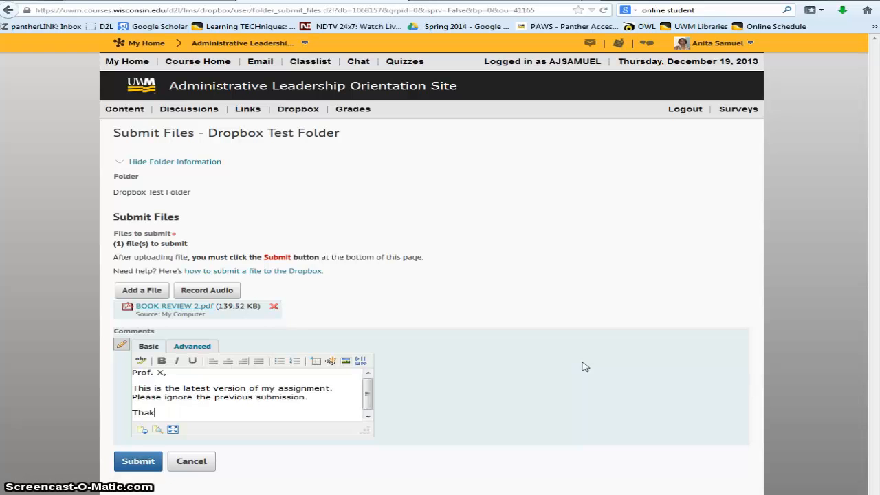
{"action": "type", "text": "you."}
{"action": "left_click", "coordinate": [130, 459]}
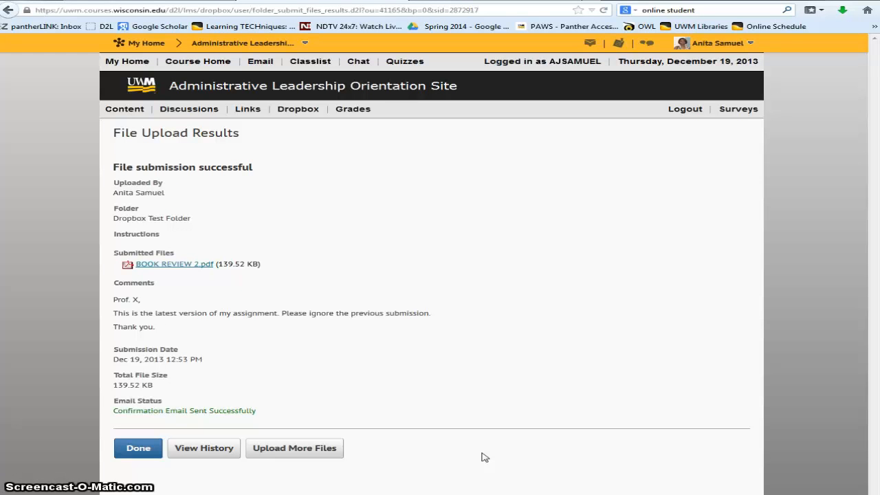
Return to the course home page and look through the students in the course classlist
{"action": "left_click", "coordinate": [200, 62]}
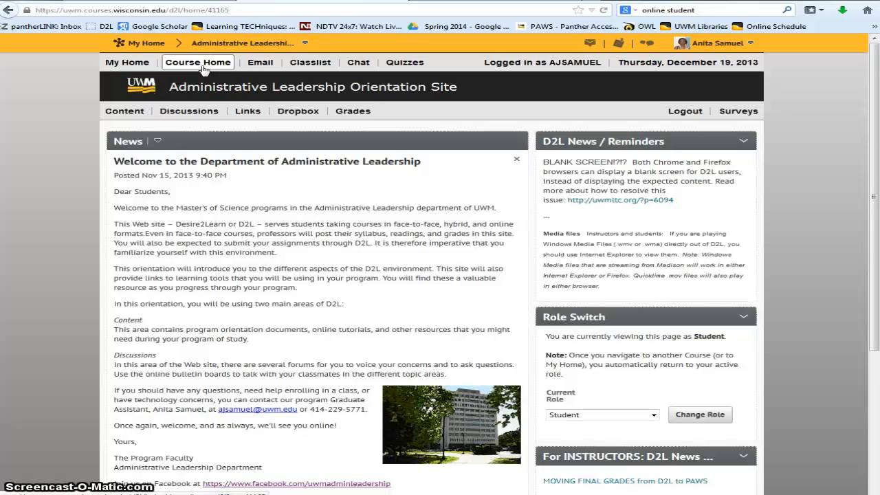
{"action": "left_click", "coordinate": [312, 67]}
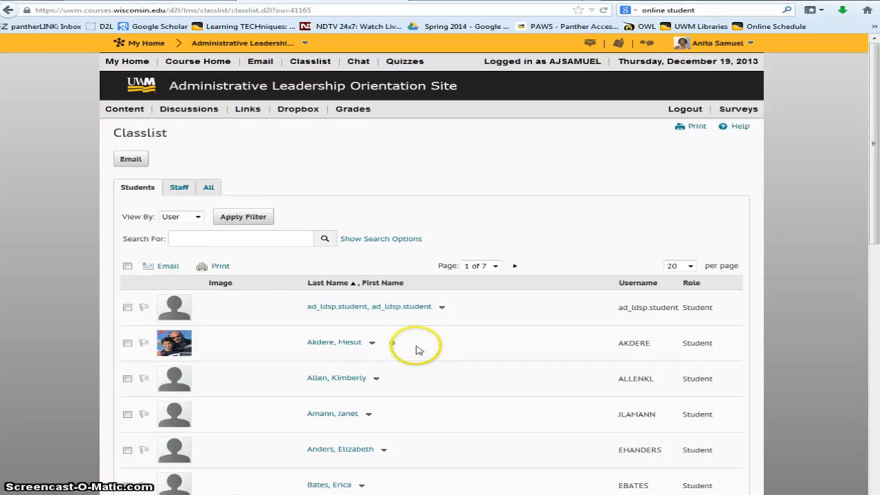
{"action": "scroll", "coordinate": [418, 345], "scroll_direction": "down", "scroll_amount": 3}
{"action": "scroll", "coordinate": [418, 343], "scroll_direction": "down", "scroll_amount": 3}
{"action": "scroll", "coordinate": [419, 340], "scroll_direction": "up", "scroll_amount": 5}
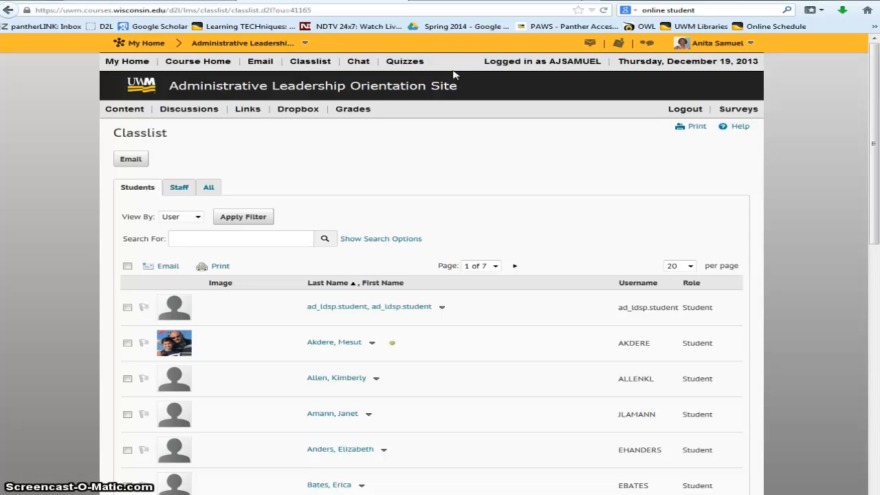
View the grade items for the Administrative Leadership Orientation Site
{"action": "left_click", "coordinate": [353, 112]}
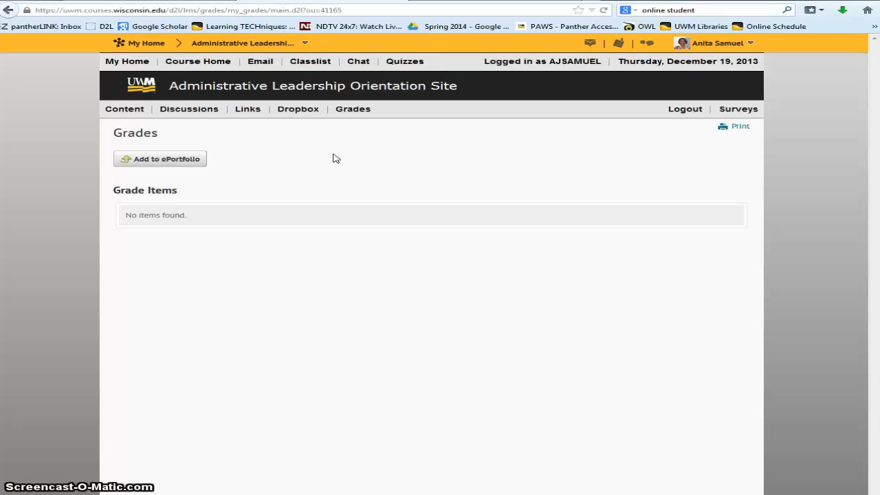
{"action": "left_click", "coordinate": [353, 111]}
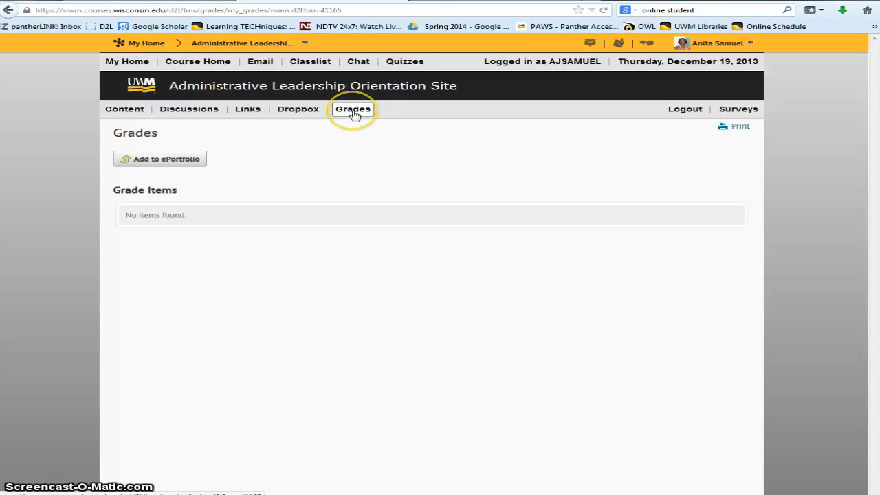